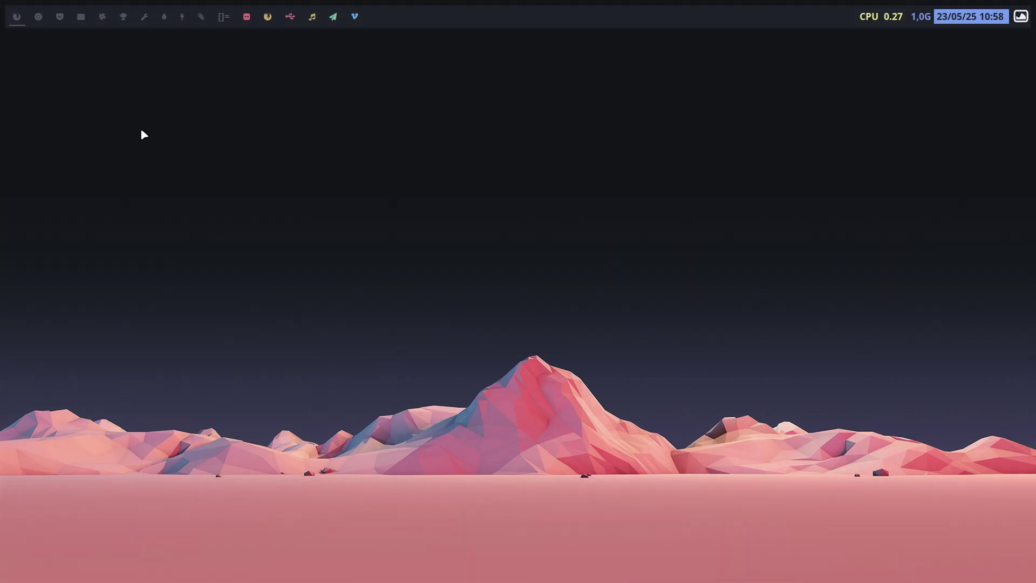
- Switch to the guest's second workspace and take LM Clone out of full-screen beside the Manager
click(38, 17)
key(Control_R+f)
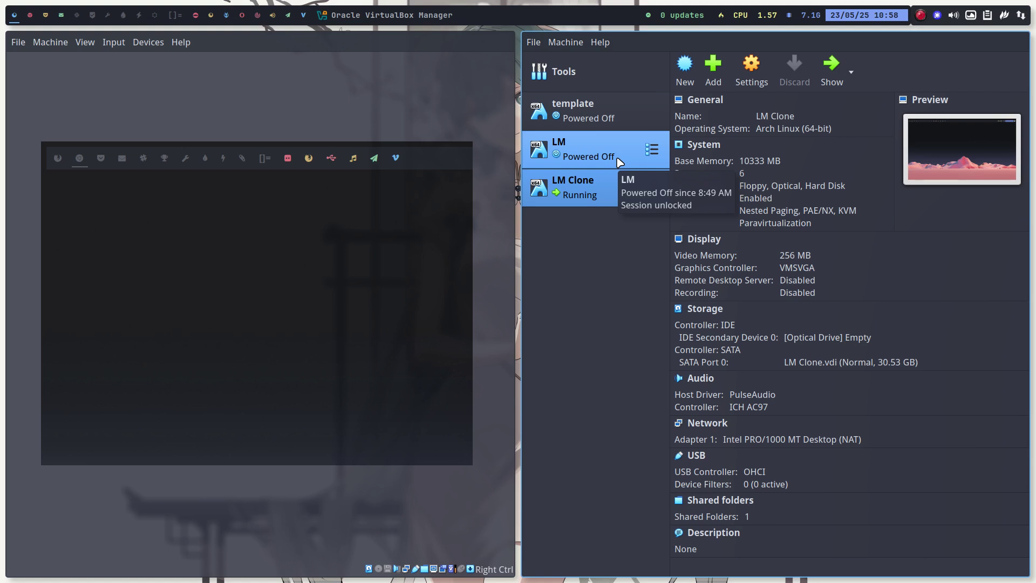
- Open the arcolinux-nemesis repository from the GitHub profile page in Brave
click(63, 18)
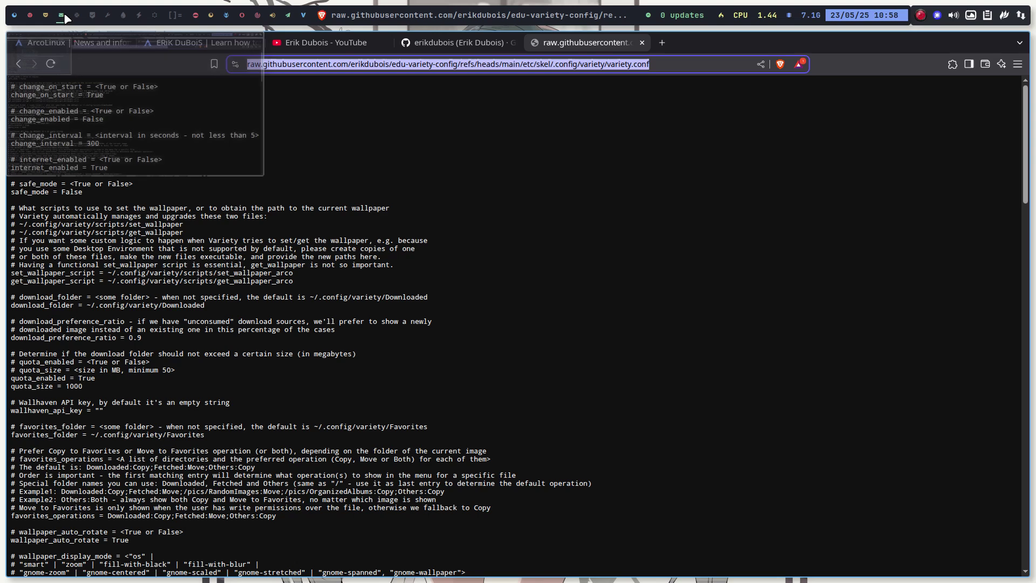
click(426, 46)
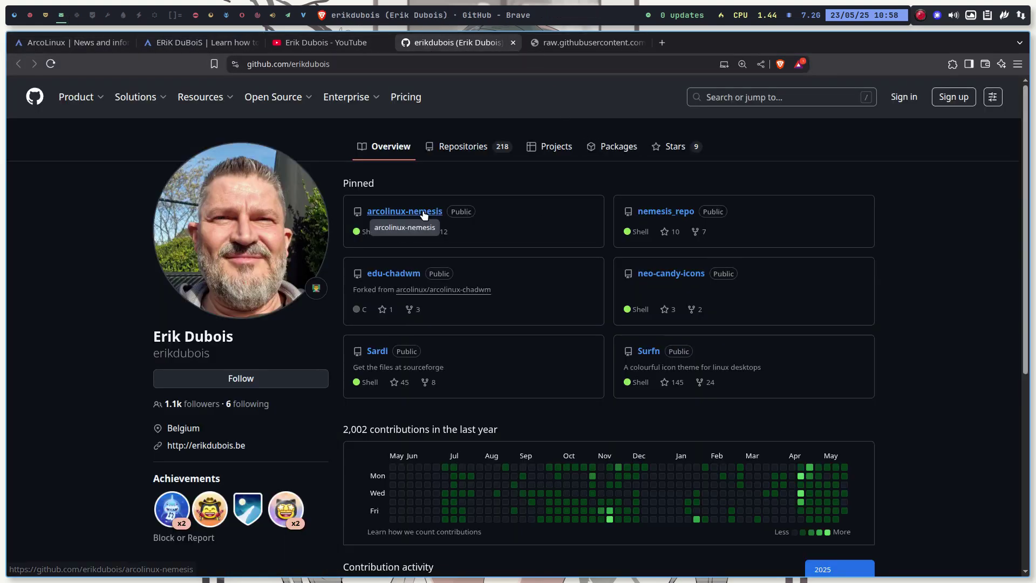
click(408, 211)
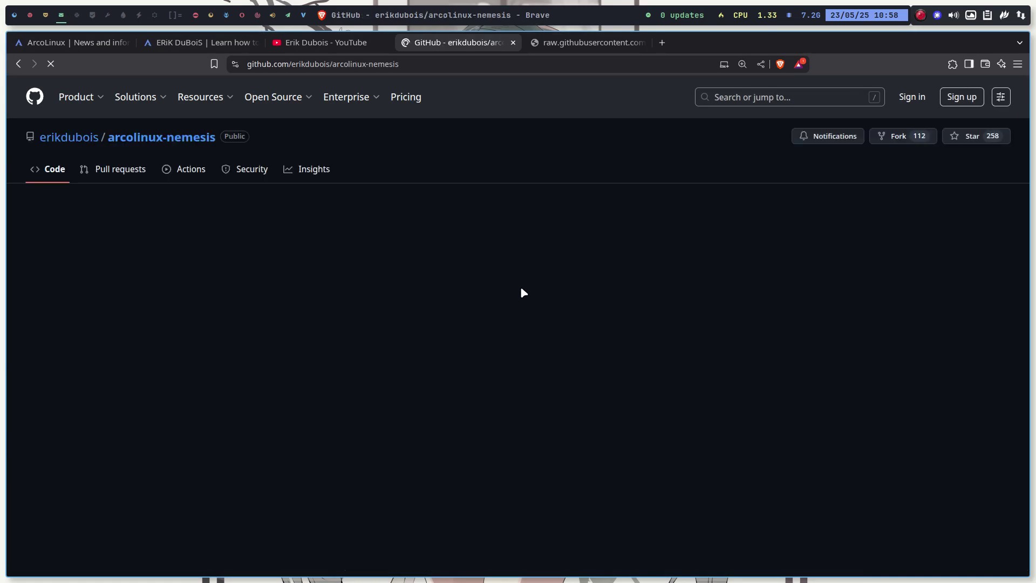
- Scroll the README down to the non-Arch supported distributions table
scroll(67, 388, down, 1)
scroll(68, 388, down, 20)
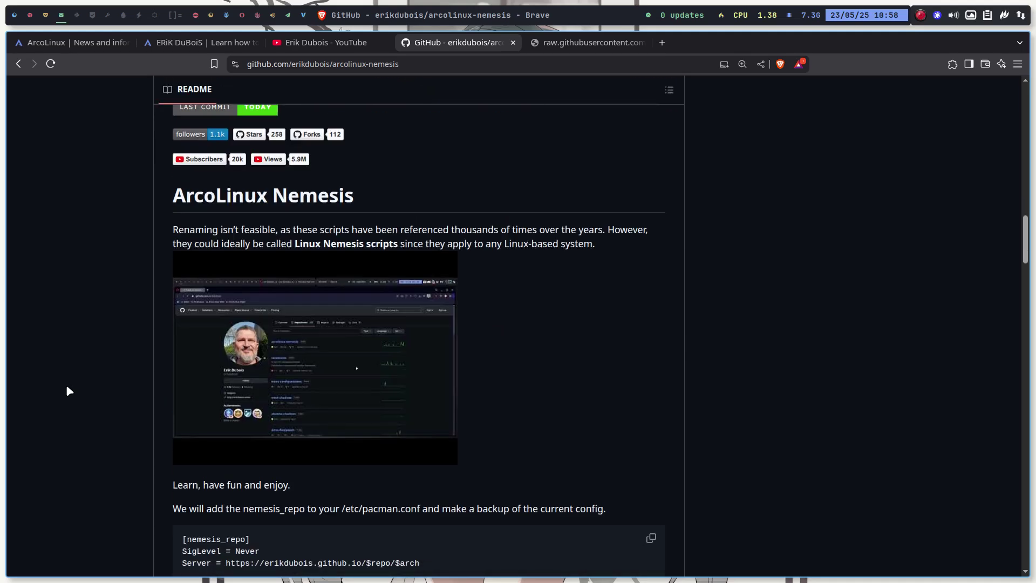
scroll(68, 389, down, 6)
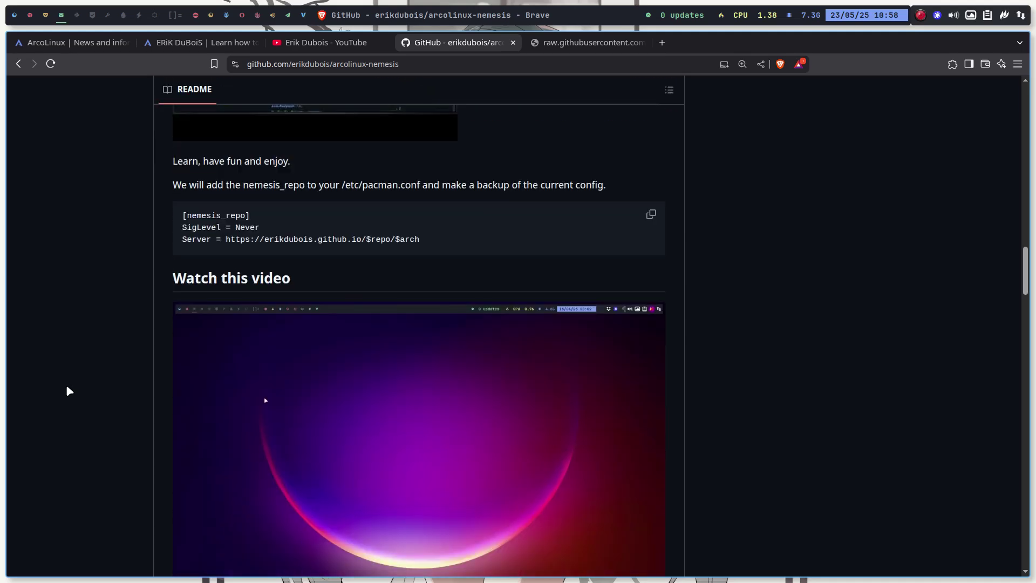
scroll(67, 389, down, 11)
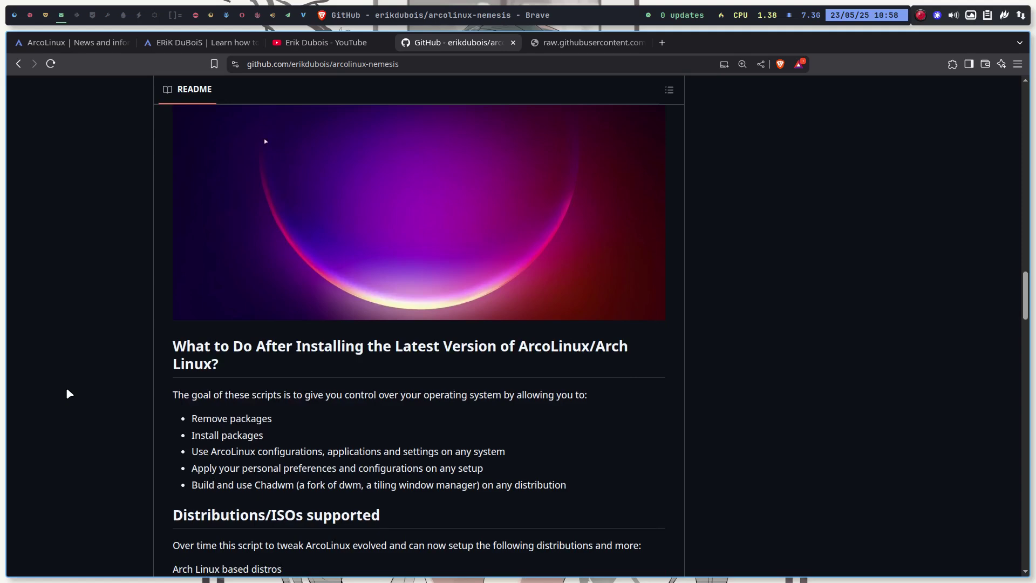
scroll(65, 387, down, 2)
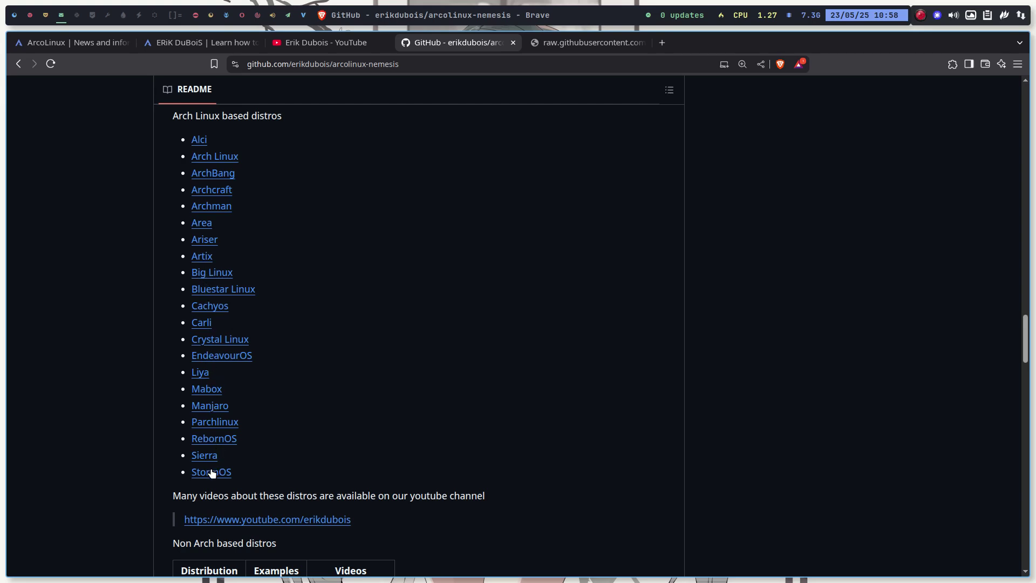
scroll(139, 453, down, 6)
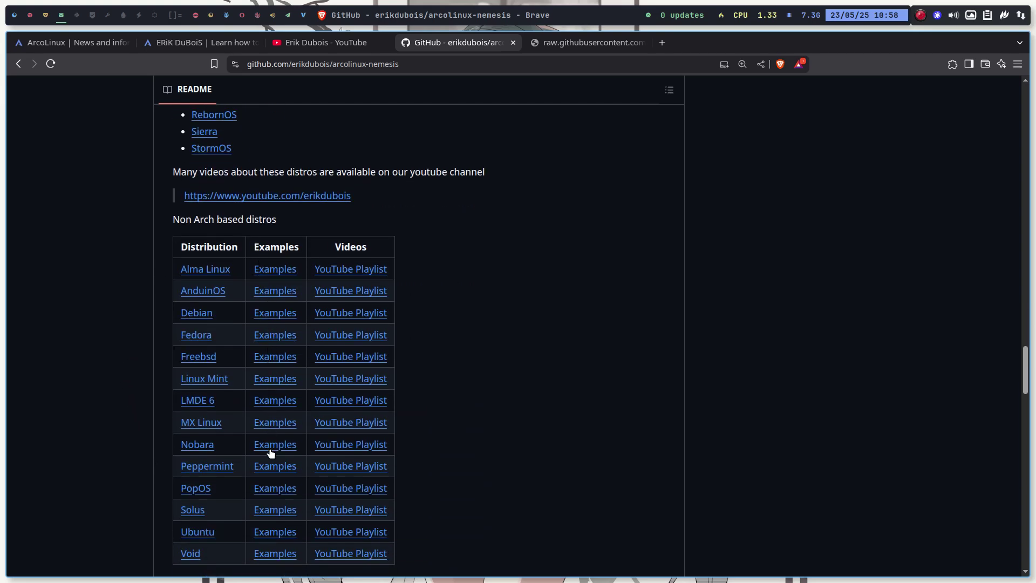
scroll(271, 464, down, 2)
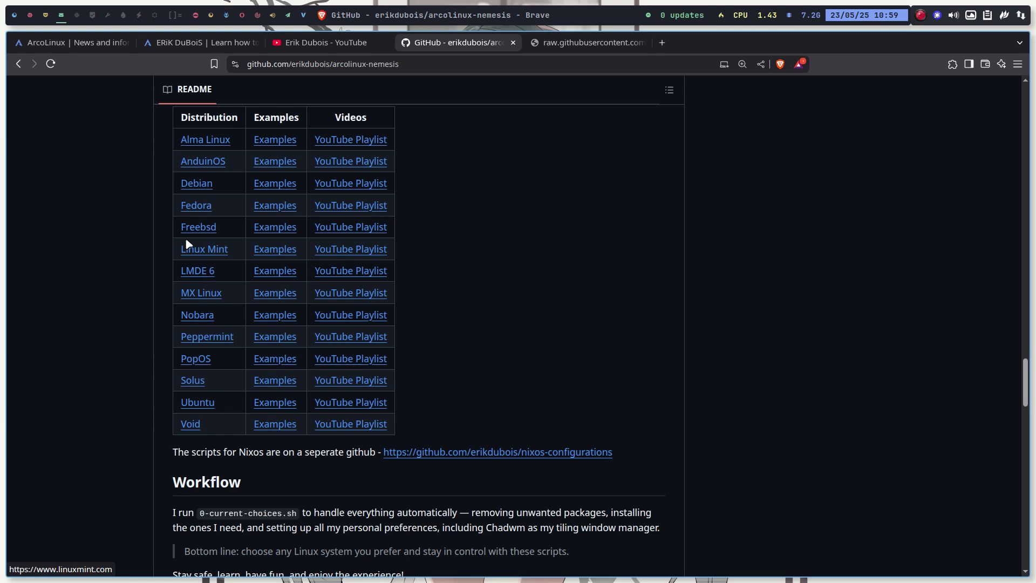
- Return the guest to full-screen, run neofetch in Alacritty and highlight the neo-candy-icons entry
click(14, 16)
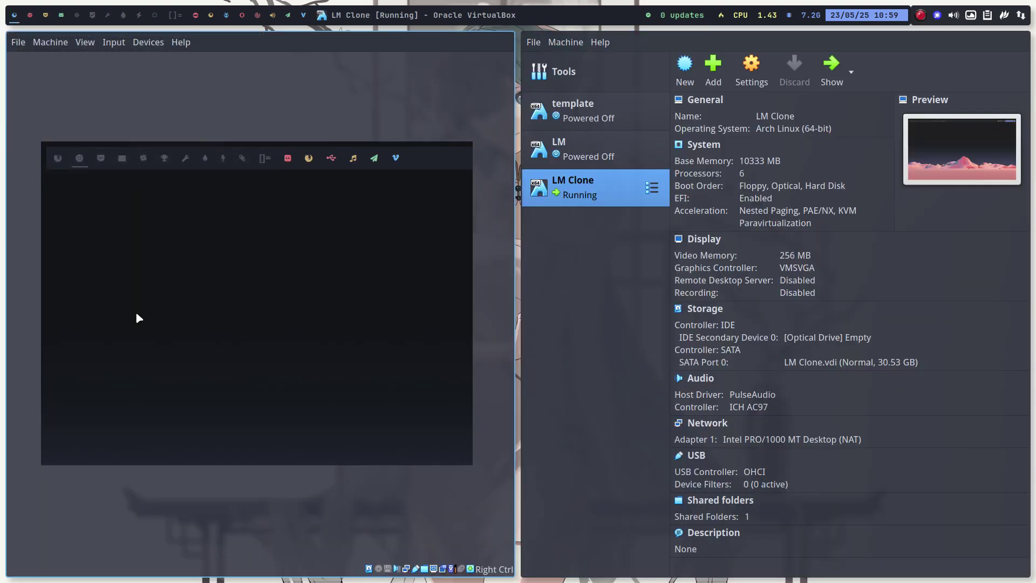
key(Control_R+f)
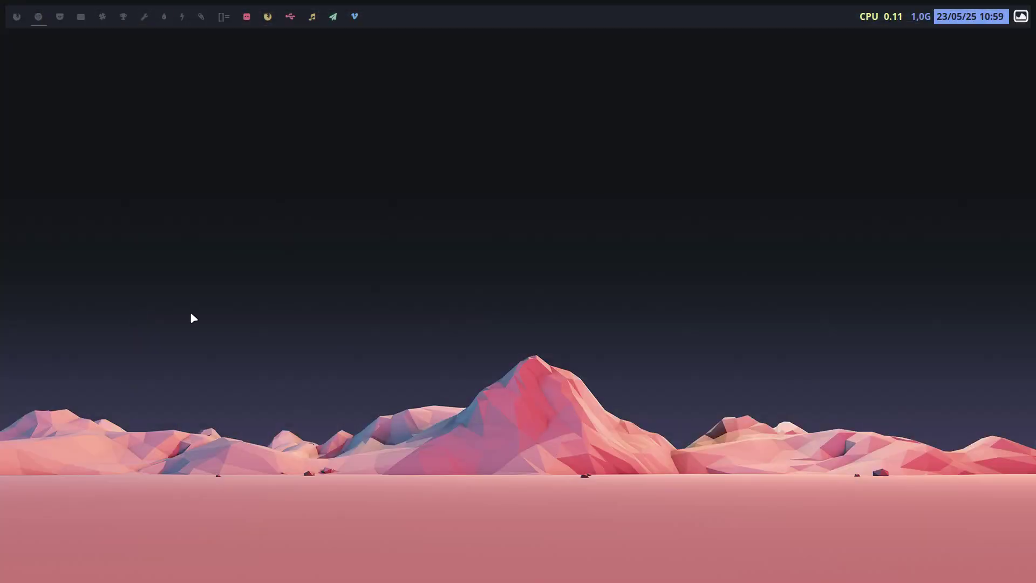
key(super+Return)
text(neofetch)
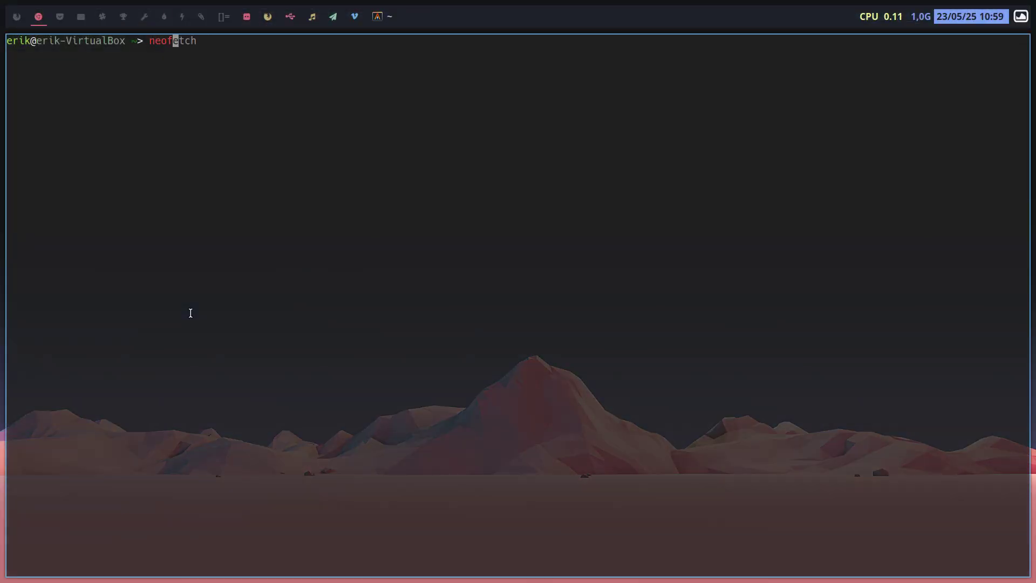
key(Return)
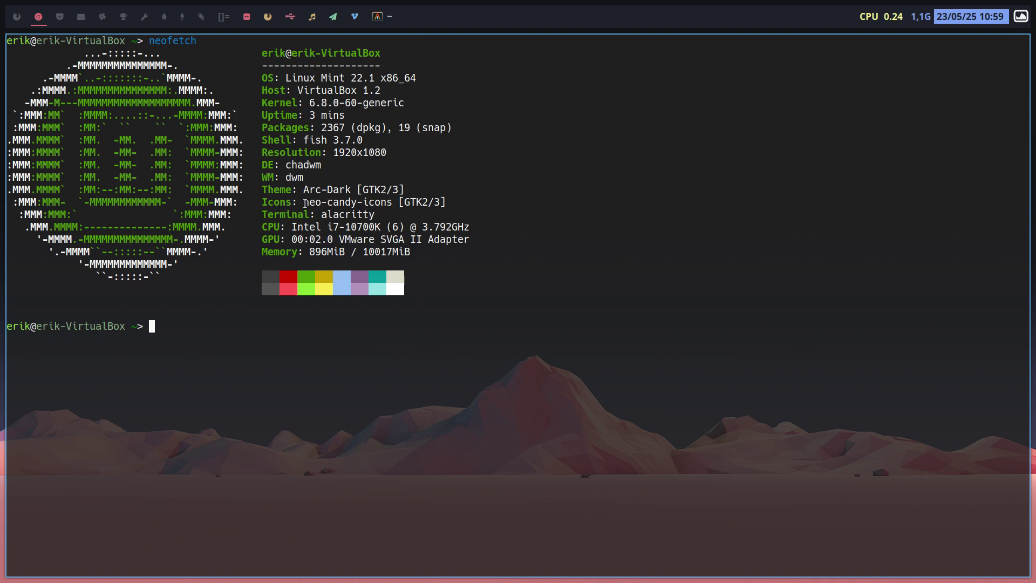
drag(302, 203, 386, 195)
double_click(387, 202)
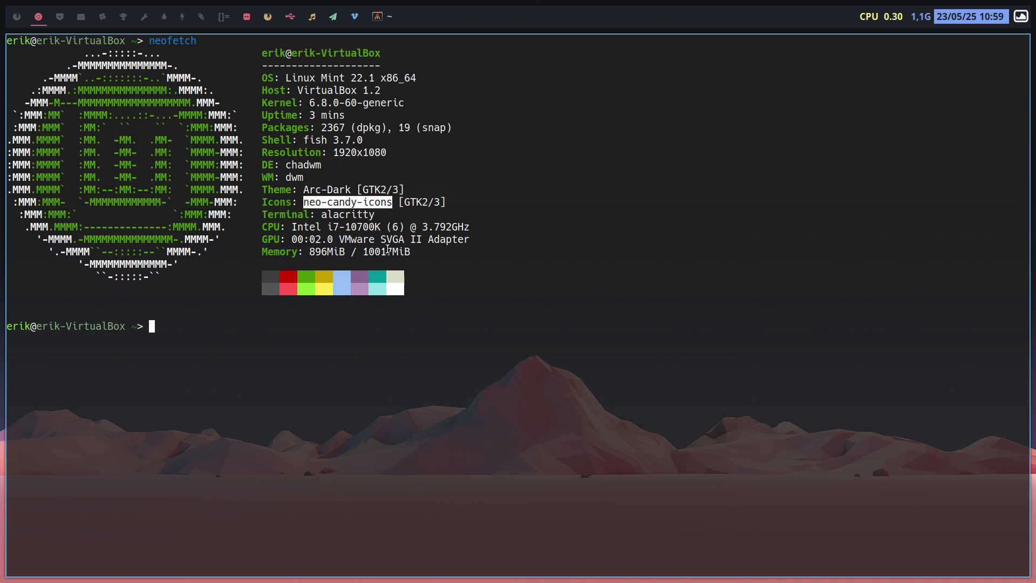
- Open guest Thunar at /home/erik with dotfiles hidden, then go to host workspace 5
key(super+shift+Return)
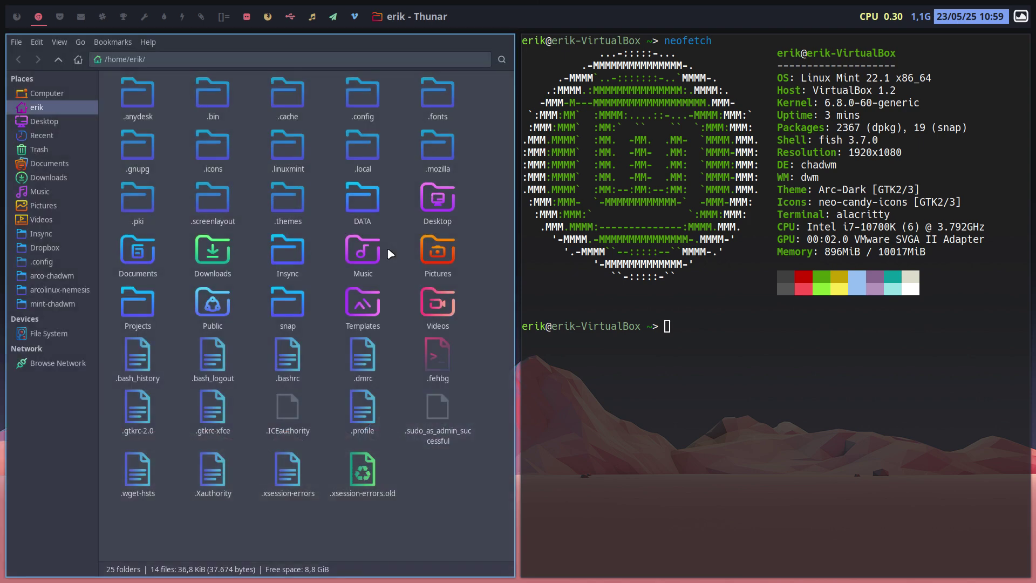
key(ctrl+h)
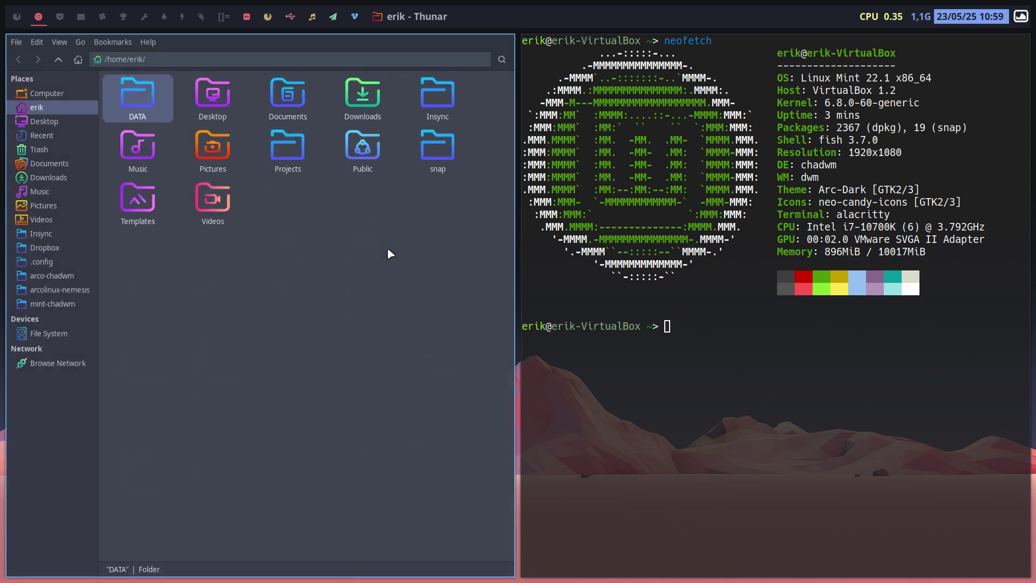
key(Control_R+f)
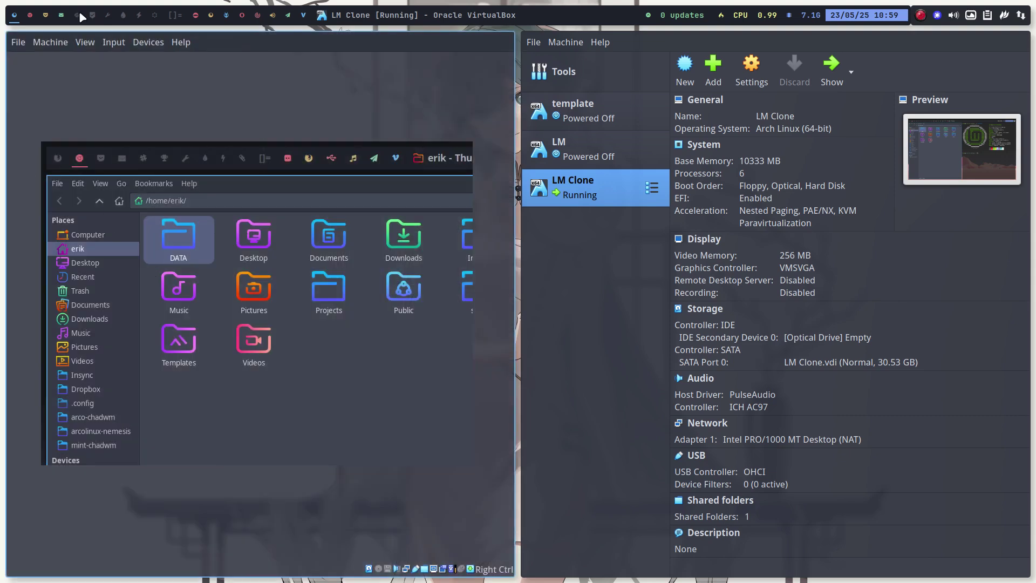
click(77, 15)
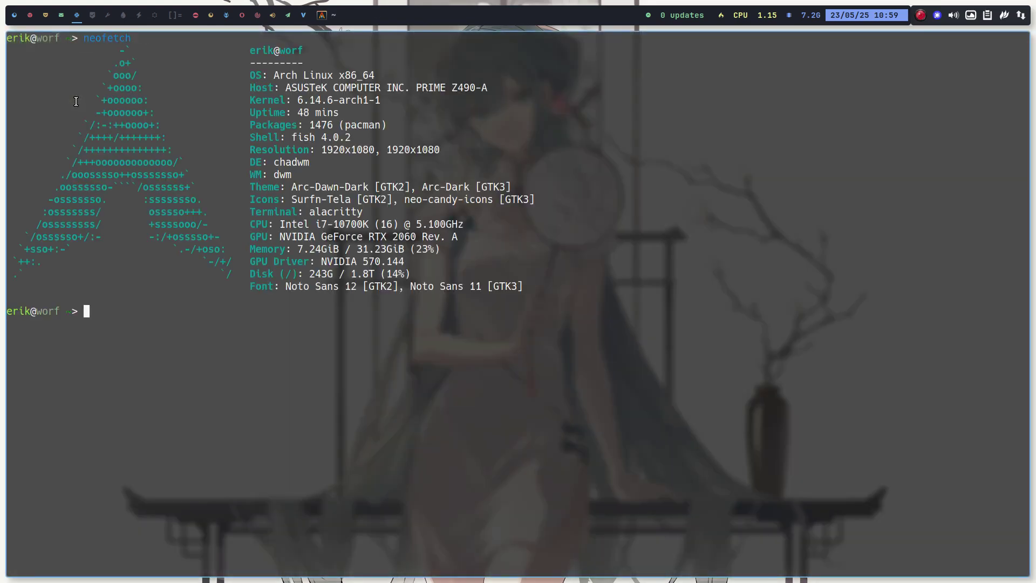
- Open the host's Thunar for comparison, then put the guest back in full-screen
key(super+shift+Return)
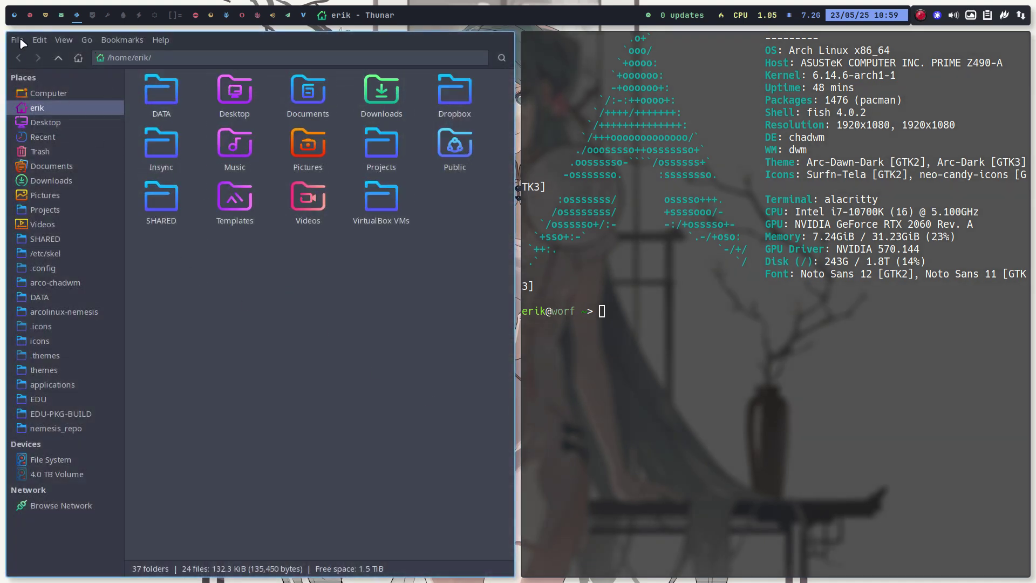
click(14, 15)
key(Control_R+f)
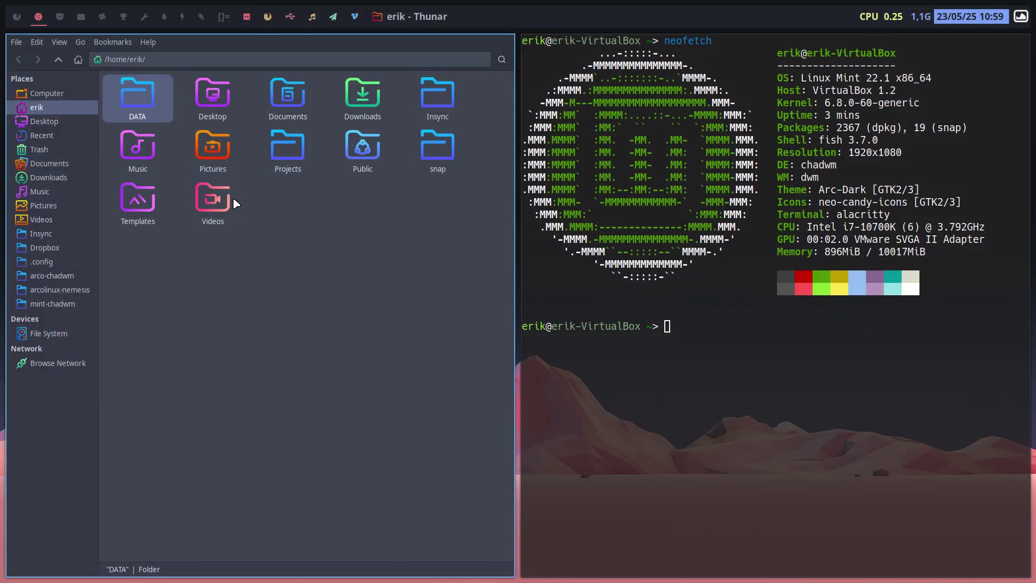
- Make the guest terminal fill the screen and preview the rofi theme selector
drag(653, 388, 650, 399)
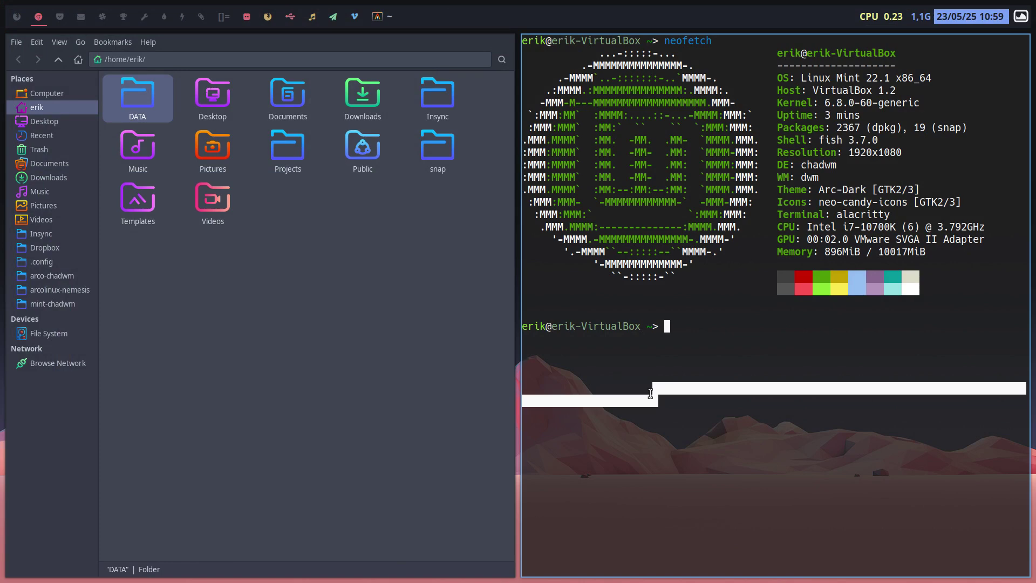
key(super+shift+f)
key(super+shift+f)
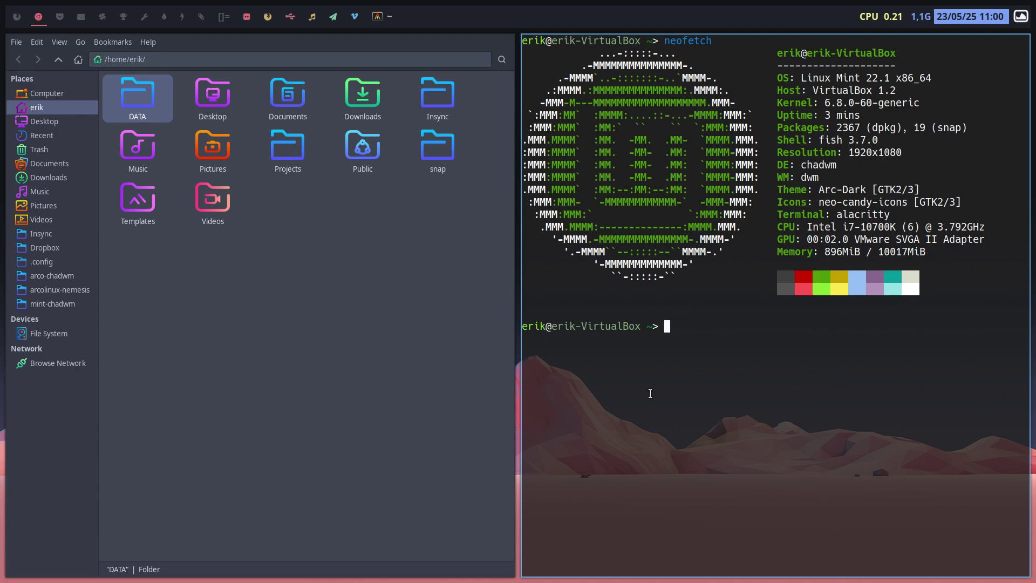
key(super+r)
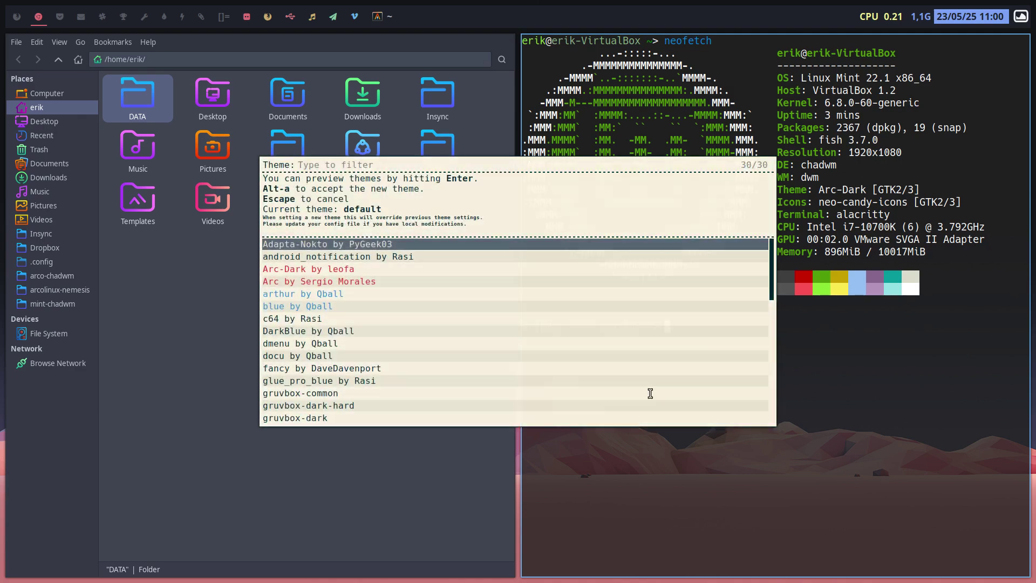
key(Escape)
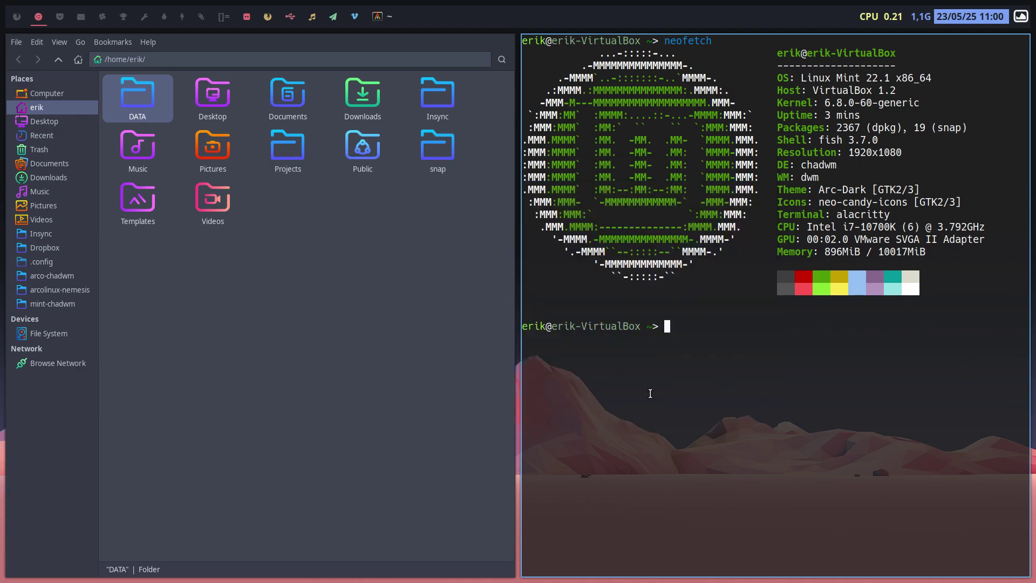
- Preview the rofi app launcher grid and command menu, then close the terminal and Thunar
key(super+d)
key(Escape)
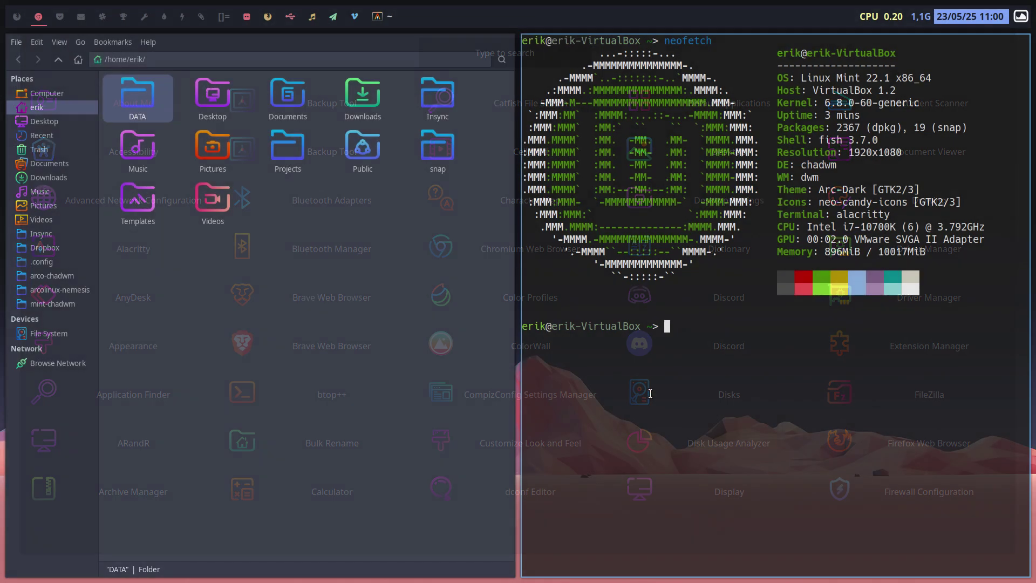
key(super+shift+Return)
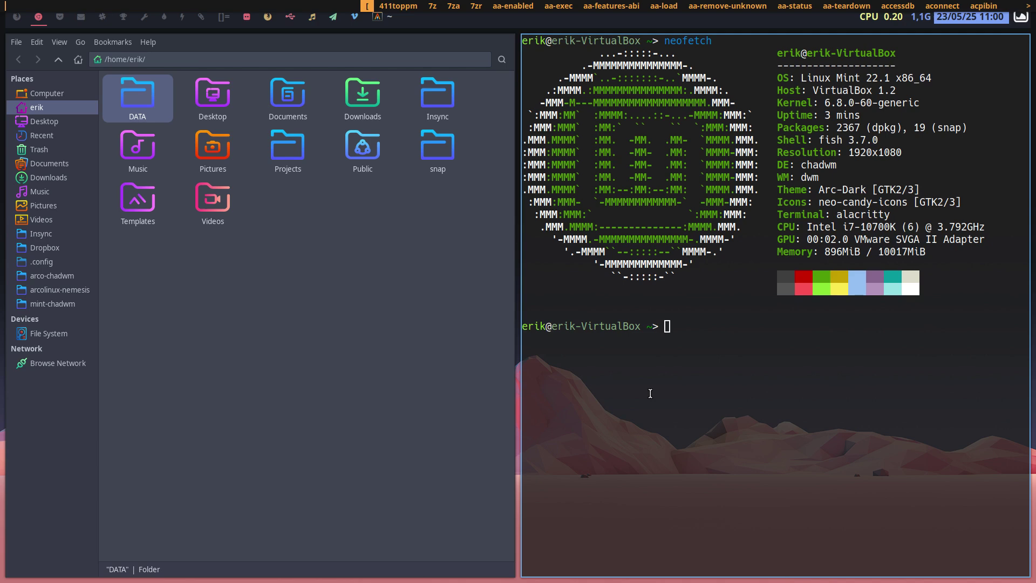
key(Escape)
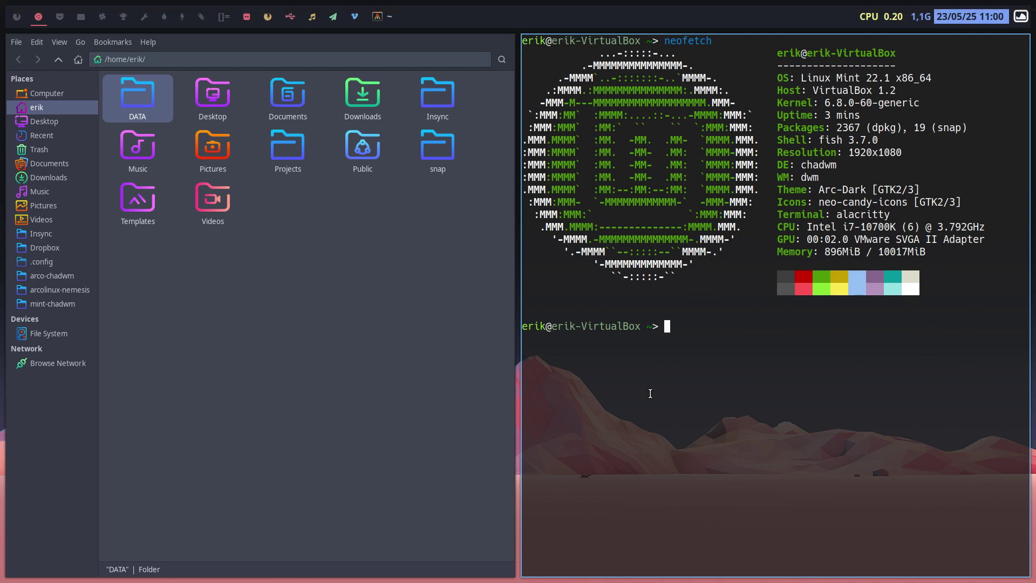
key(super+q)
key(super+q)
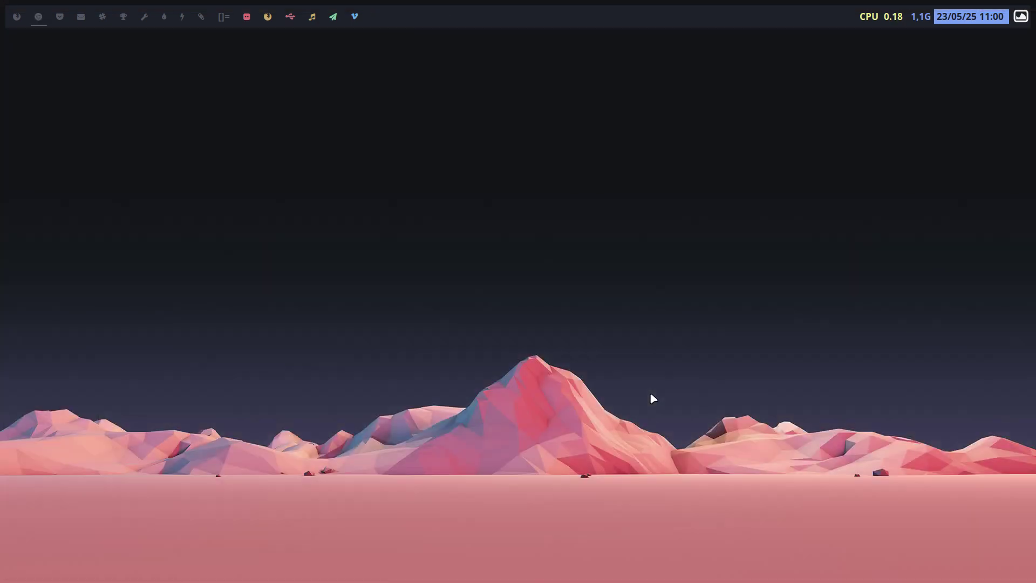
key(super+x)
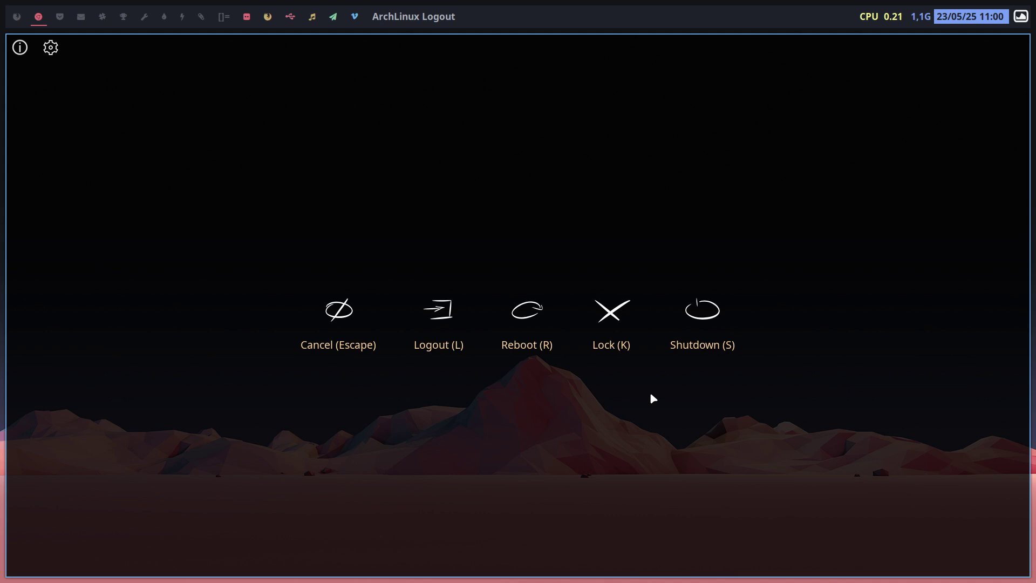
key(Escape)
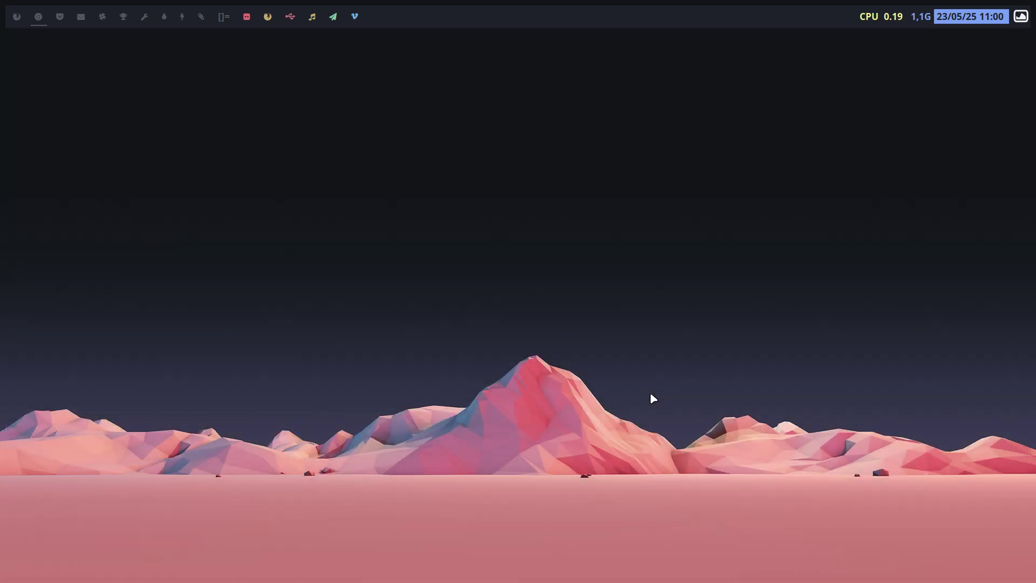
key(super+x)
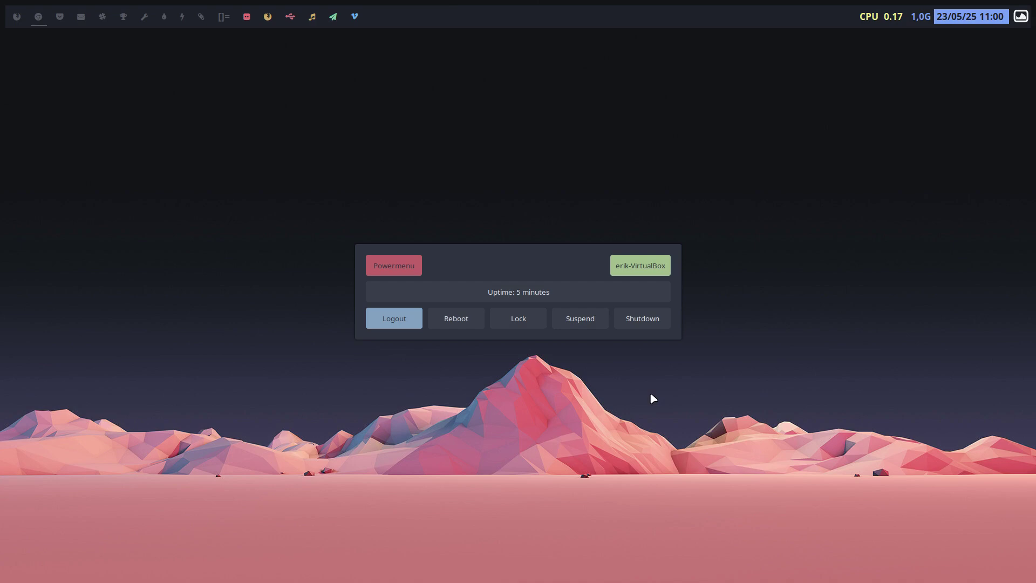
key(Escape)
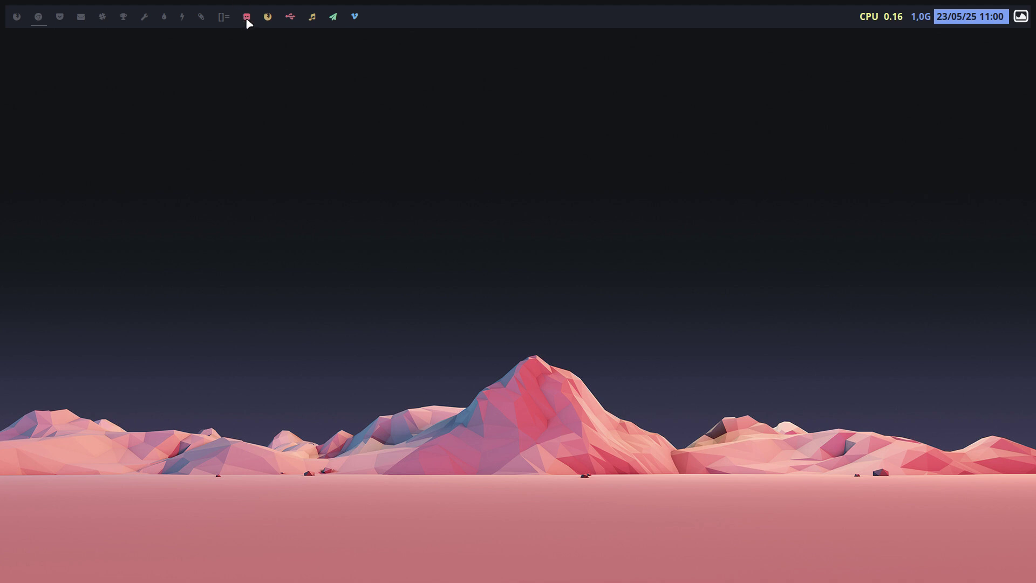
click(313, 19)
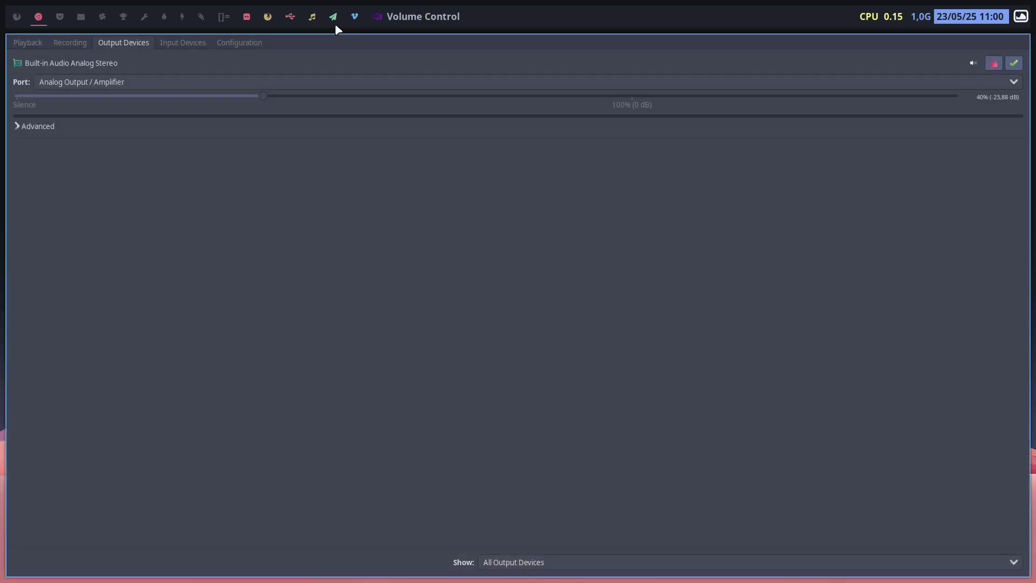
key(Escape)
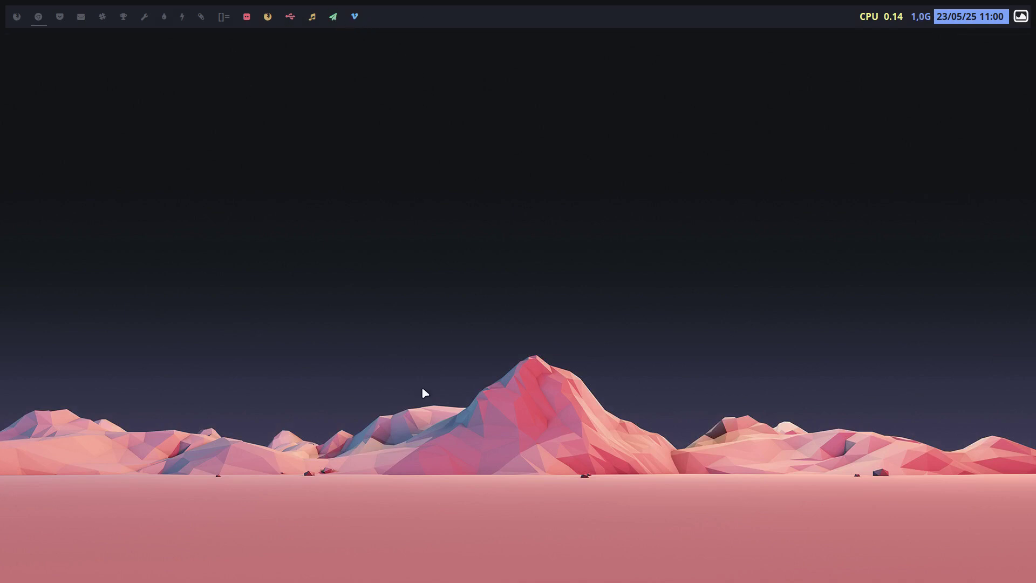
- Open Thunar with hidden files shown and browse into the .config folder
key(super+shift+Return)
key(ctrl+h)
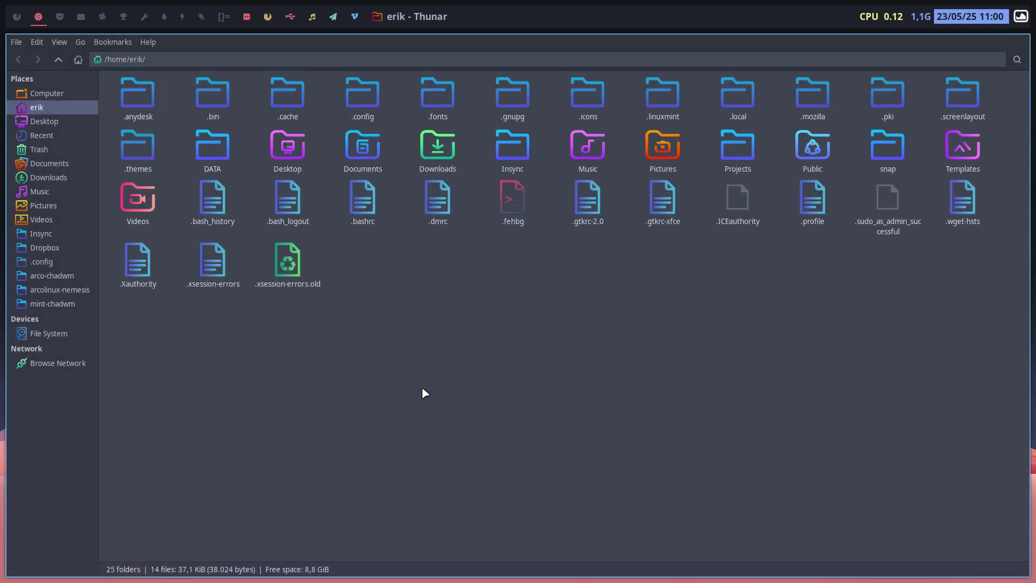
double_click(356, 99)
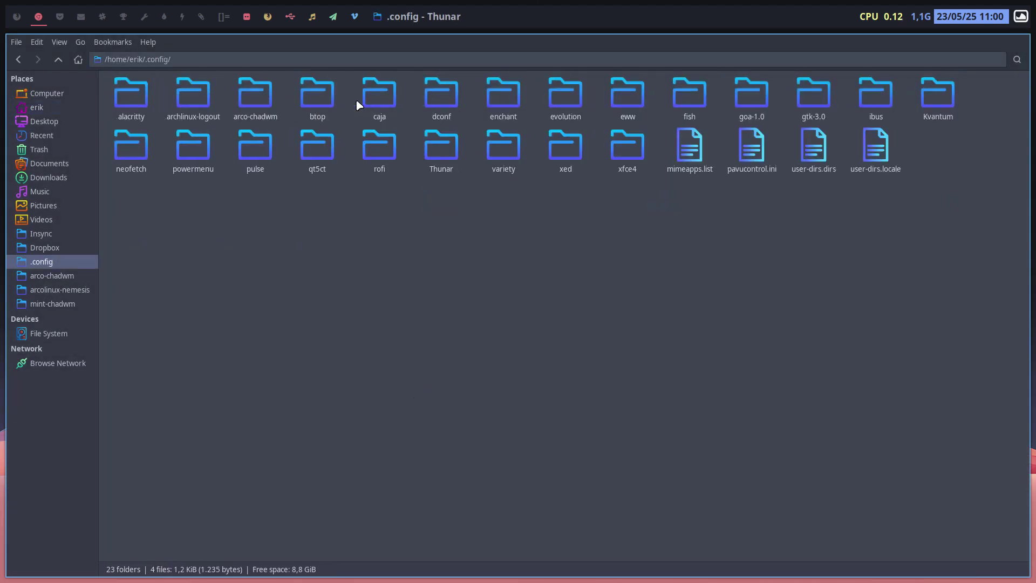
click(257, 105)
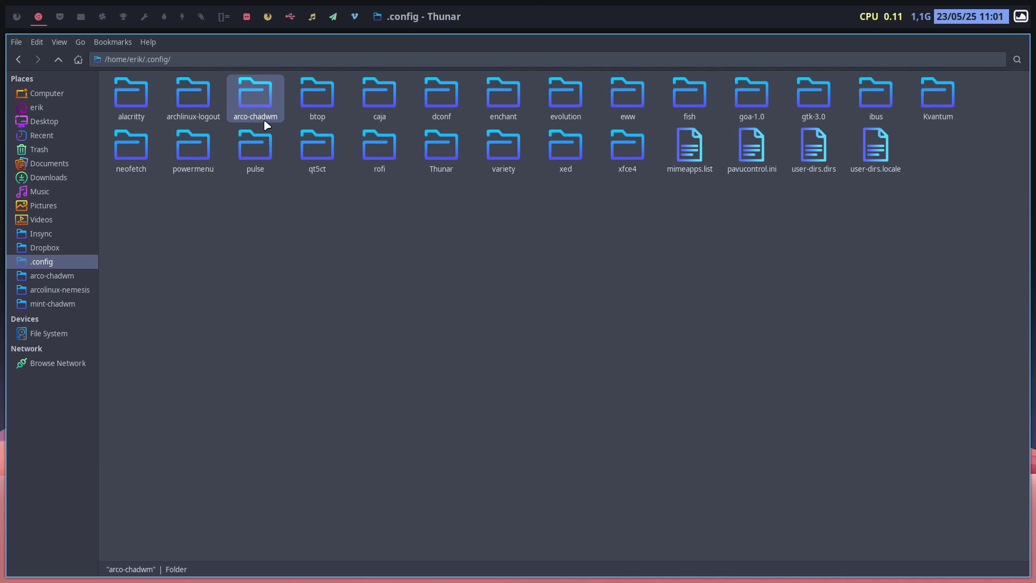
- Navigate arcolinux-nemesis > Personal > settings > voyage-of-chadwm, highlighting mint-chadwm and ubuntu-chadwm
click(65, 292)
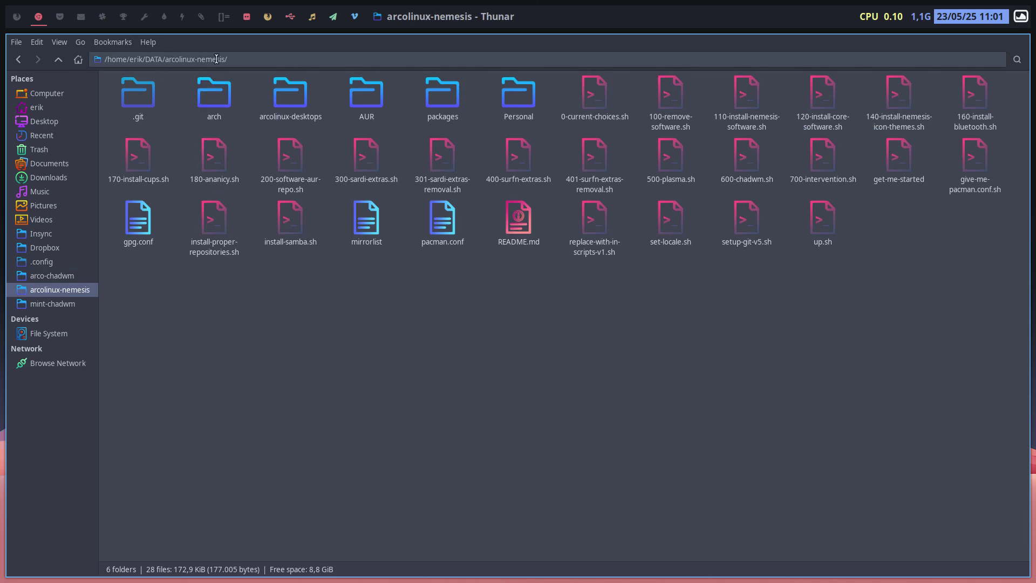
double_click(526, 89)
double_click(129, 102)
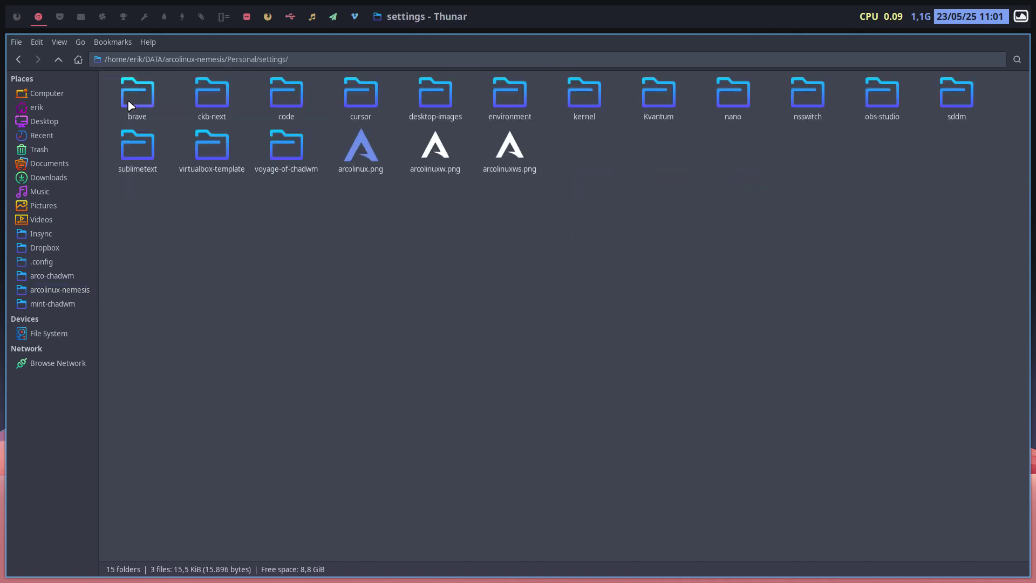
click(286, 147)
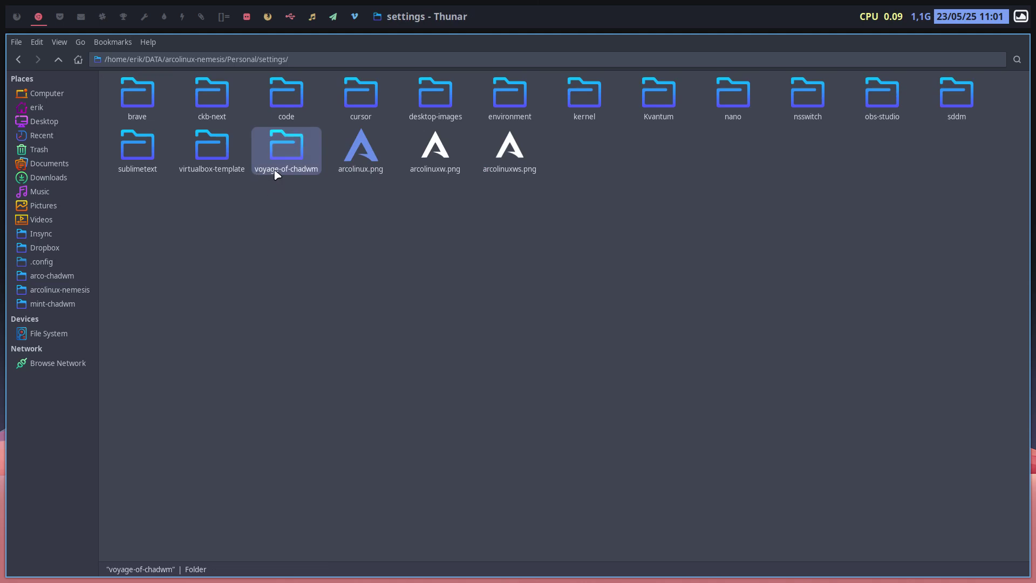
double_click(286, 148)
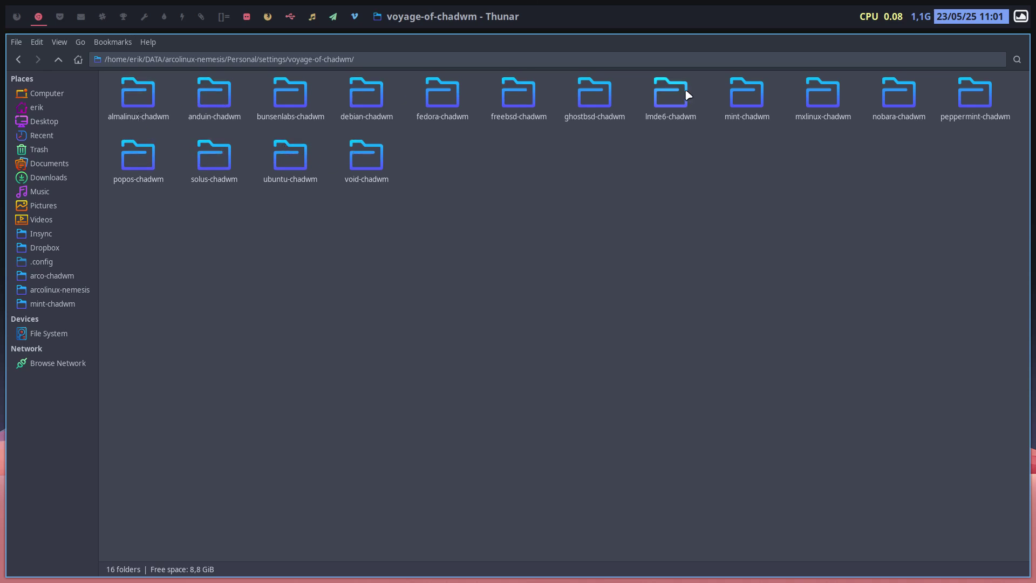
click(742, 106)
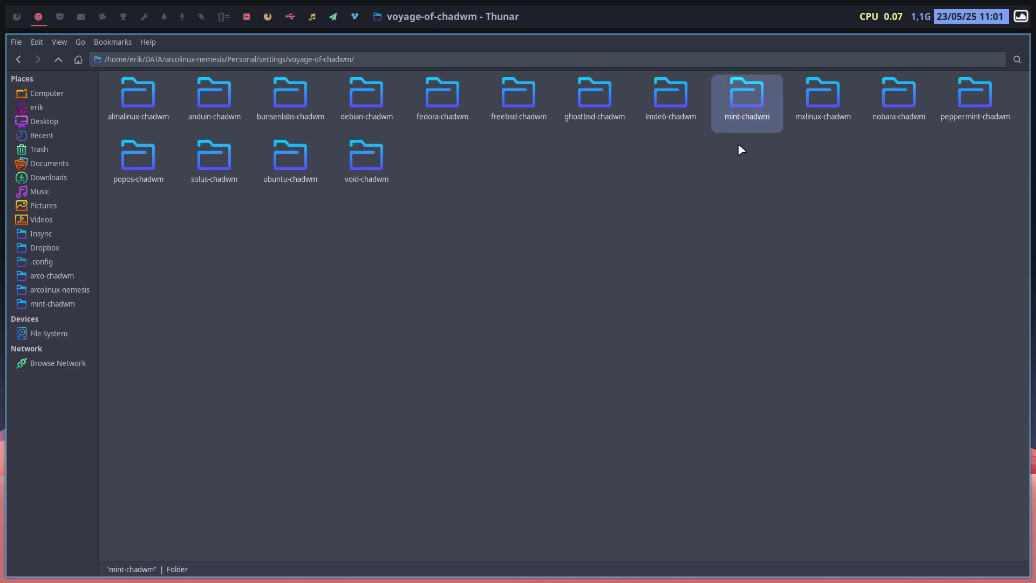
ctrl+click(295, 167)
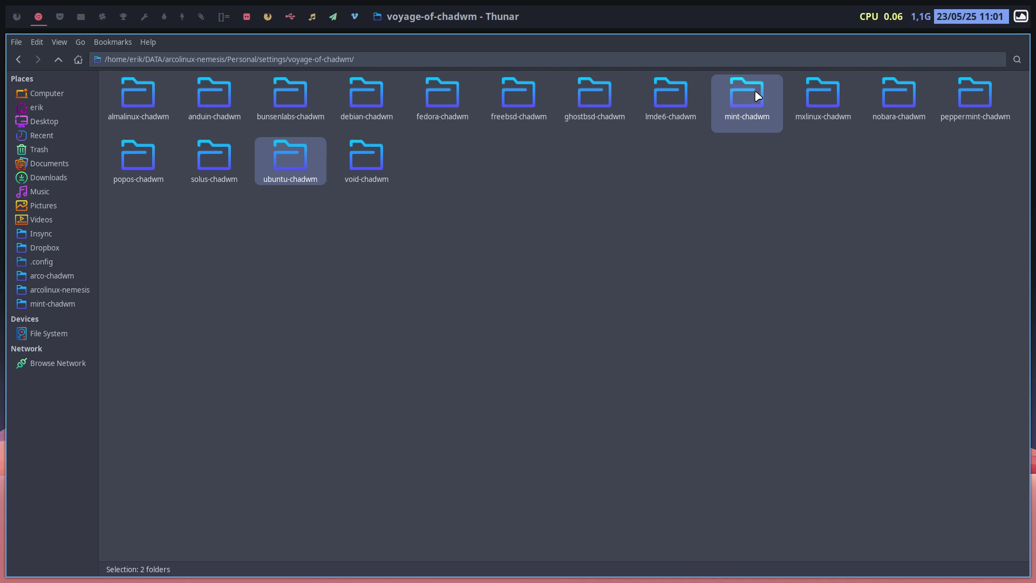
click(661, 369)
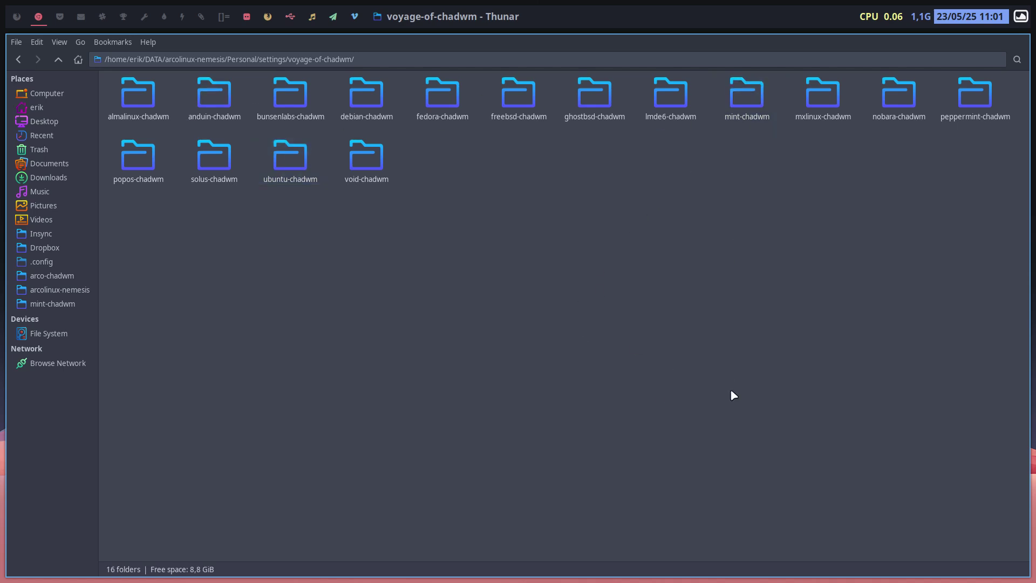
- Leave the guest's full-screen view and switch to host workspace 6
key(ctrl+f)
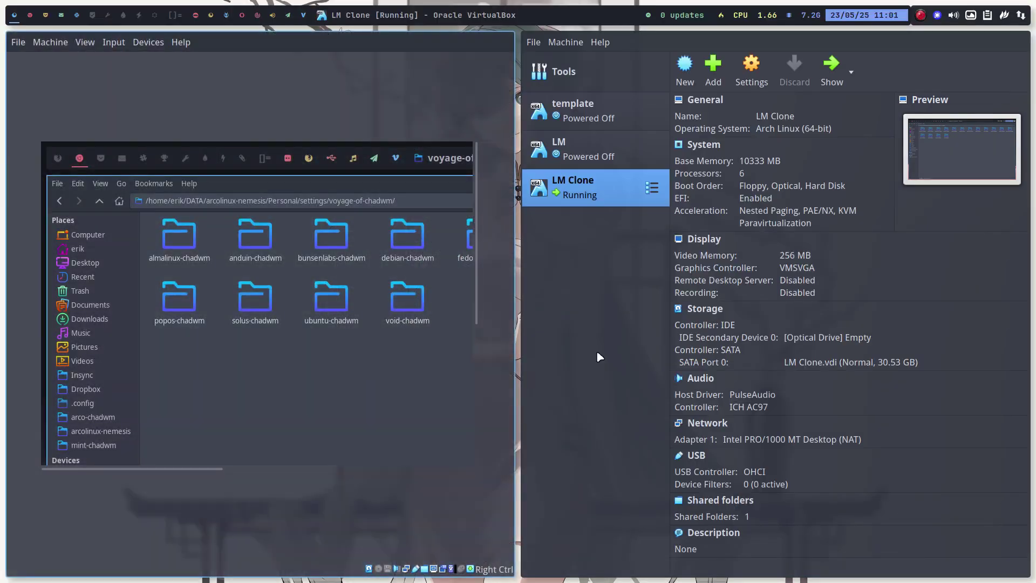
key(super+6)
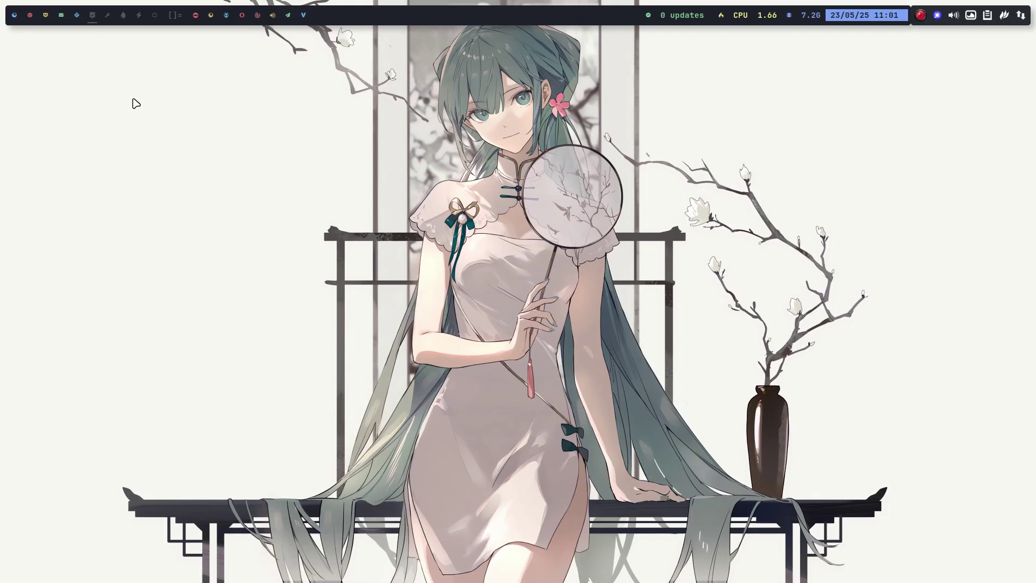